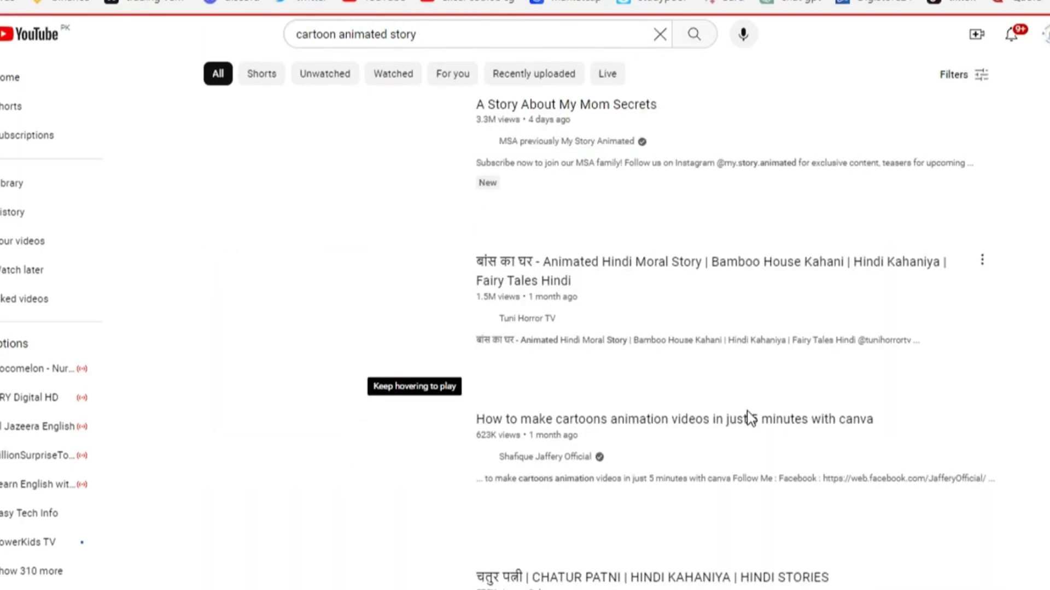
scroll(605, 355, down, 2)
scroll(606, 355, up, 3)
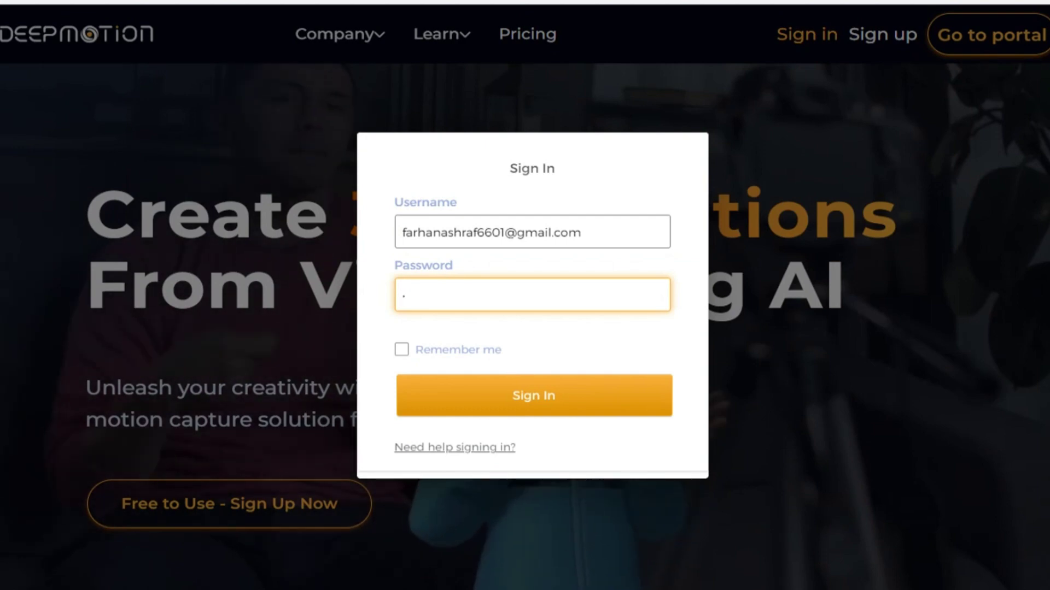
text(••••)
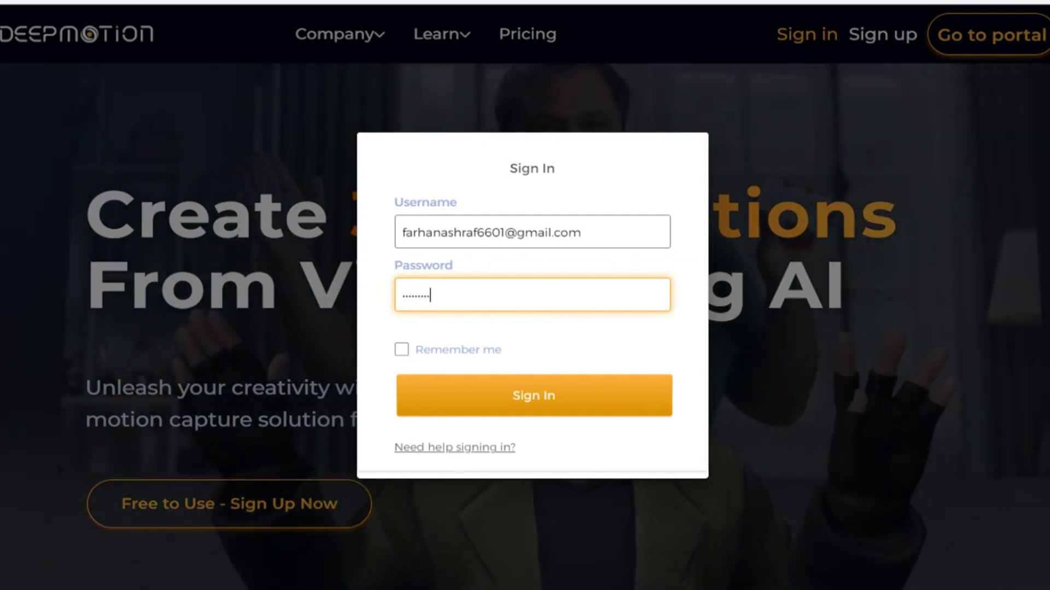
text(••••••••)
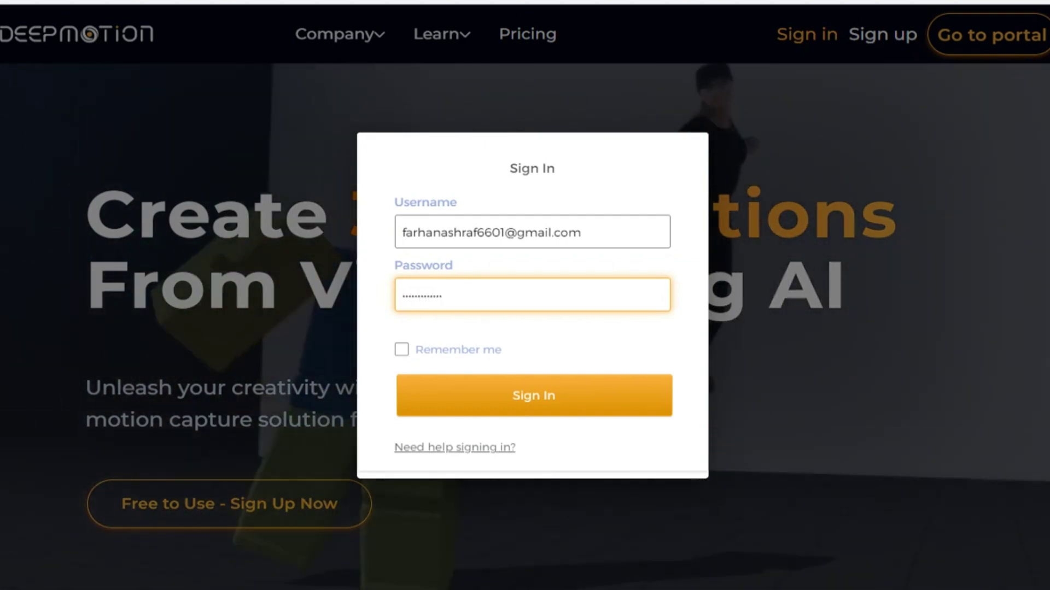
text(••••••)
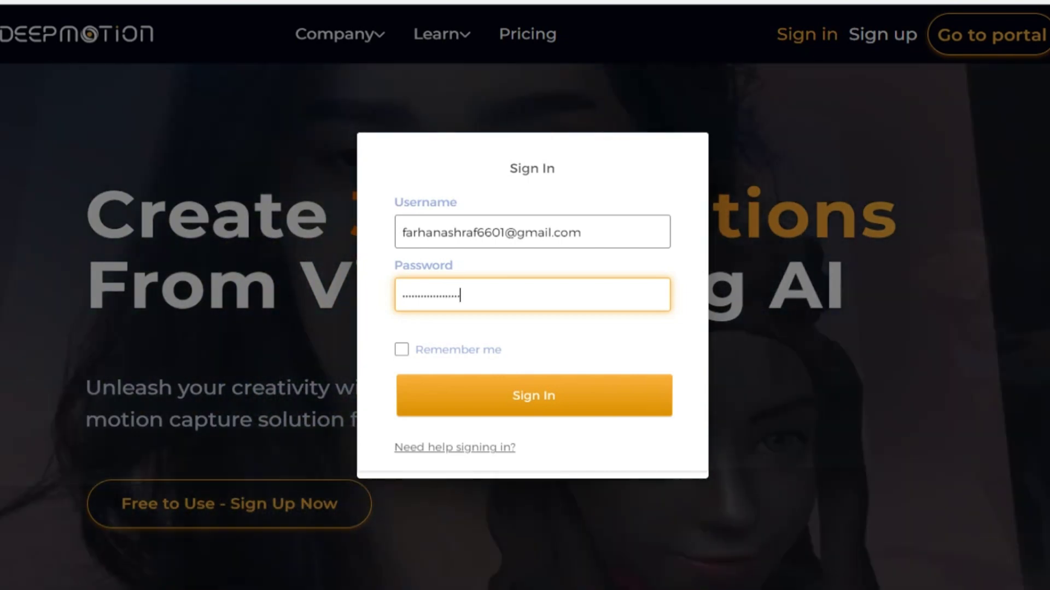
- Submit the entered password to log in to the DeepMotion account
click(534, 396)
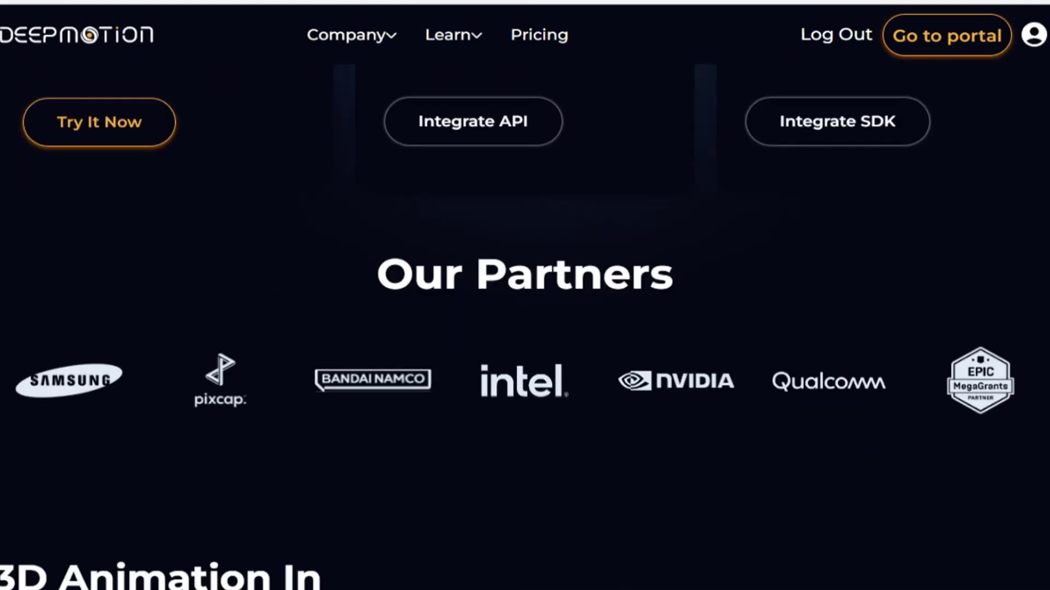
scroll(525, 328, up, 6)
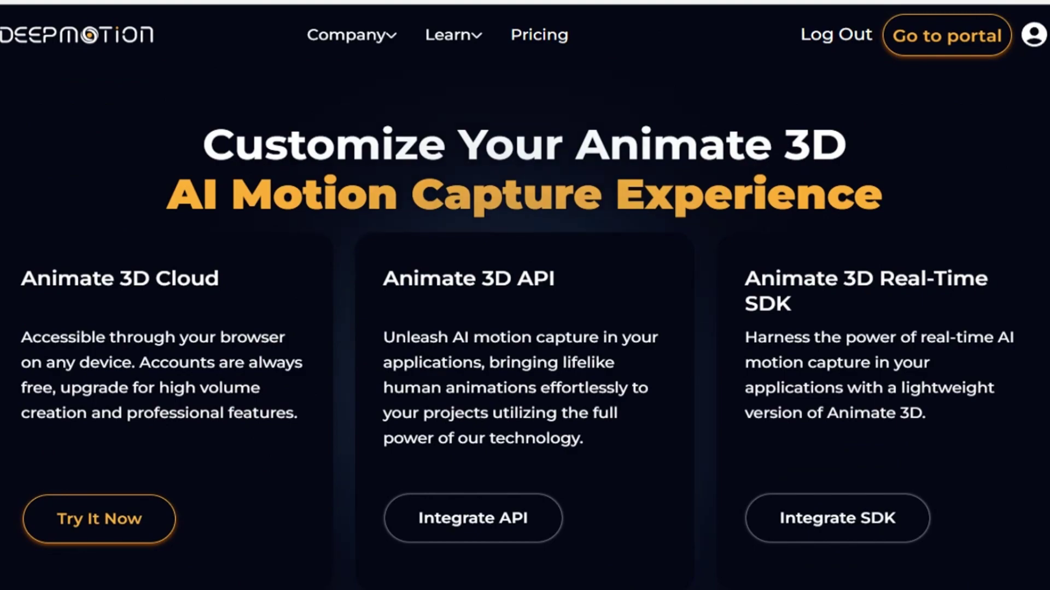
scroll(525, 328, up, 5)
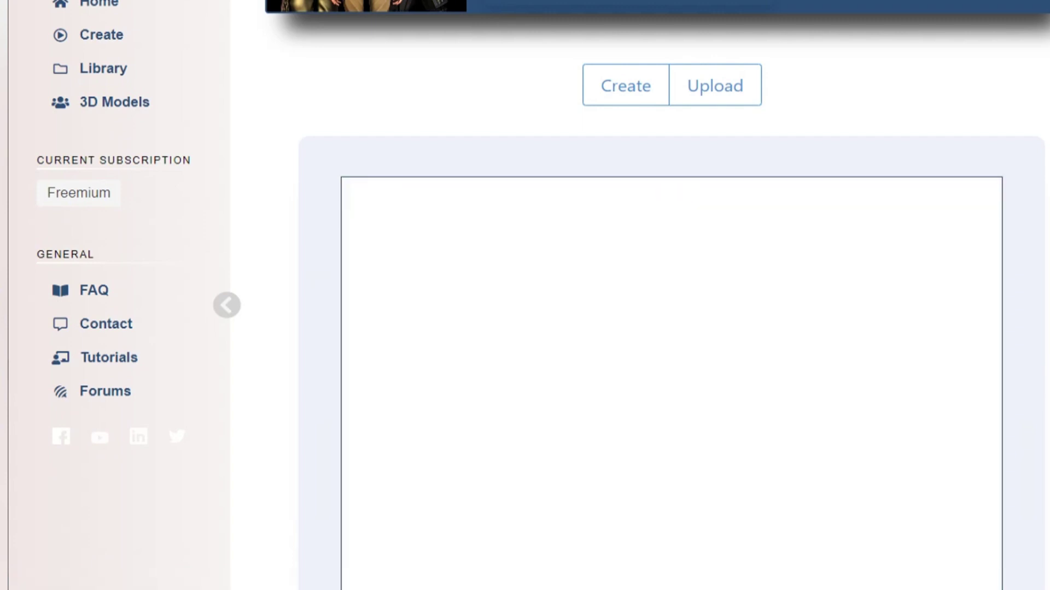
scroll(673, 328, down, 1)
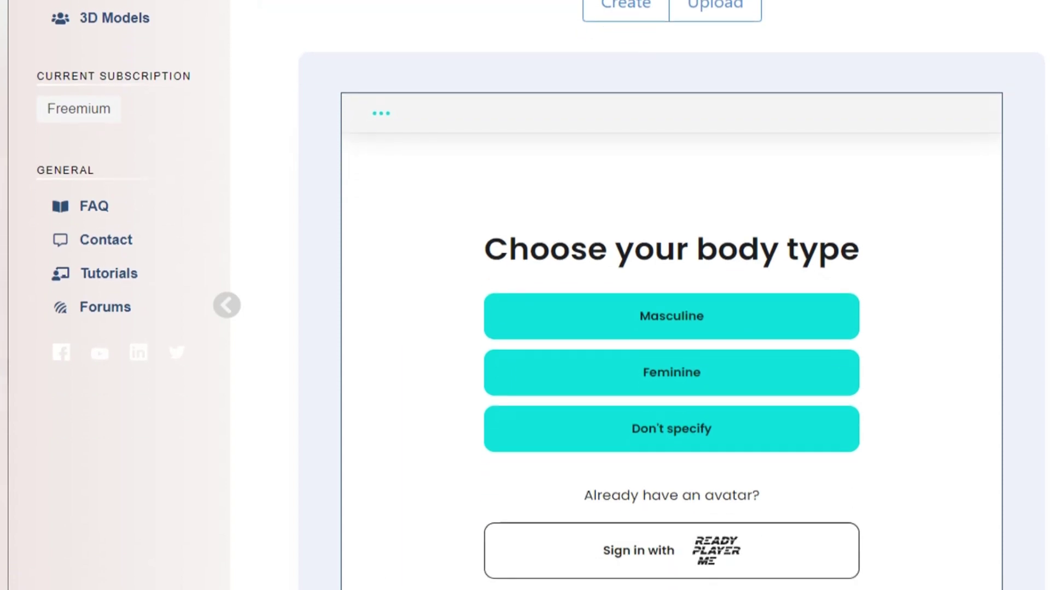
- Choose the Feminine body type, skip the selfie, and pick a preset avatar
click(671, 373)
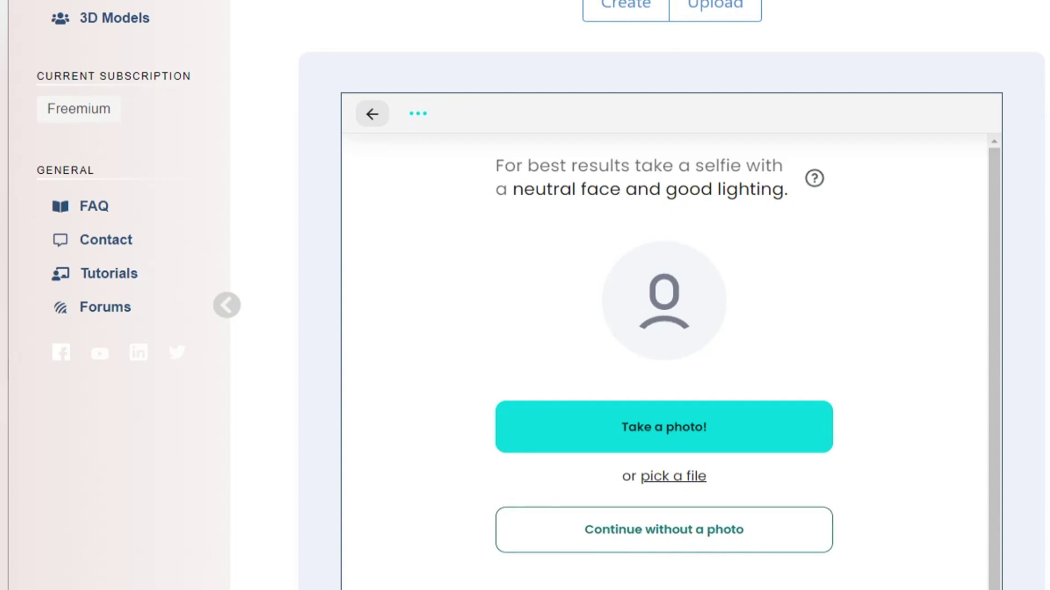
click(664, 530)
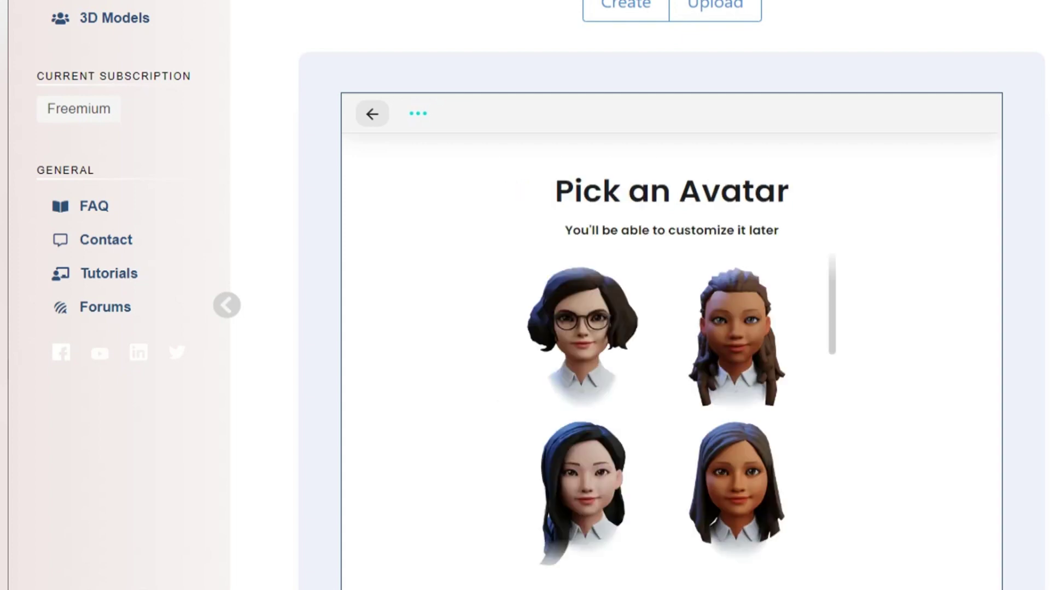
scroll(656, 411, down, 5)
scroll(656, 411, down, 3)
scroll(656, 410, up, 4)
click(583, 367)
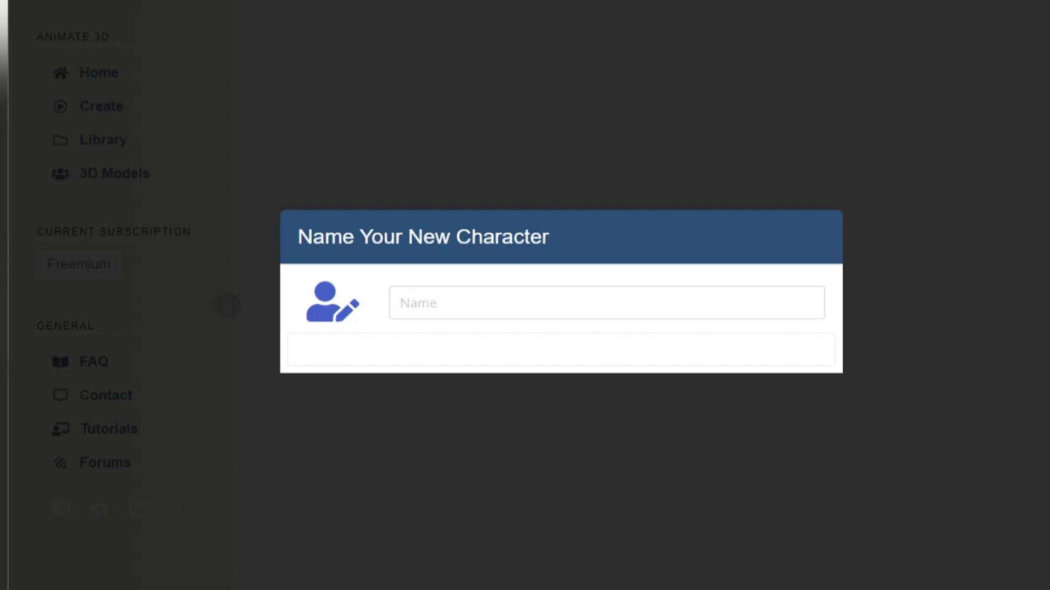
- Name the character 'Alina', save it, and dismiss the confirmation
click(607, 302)
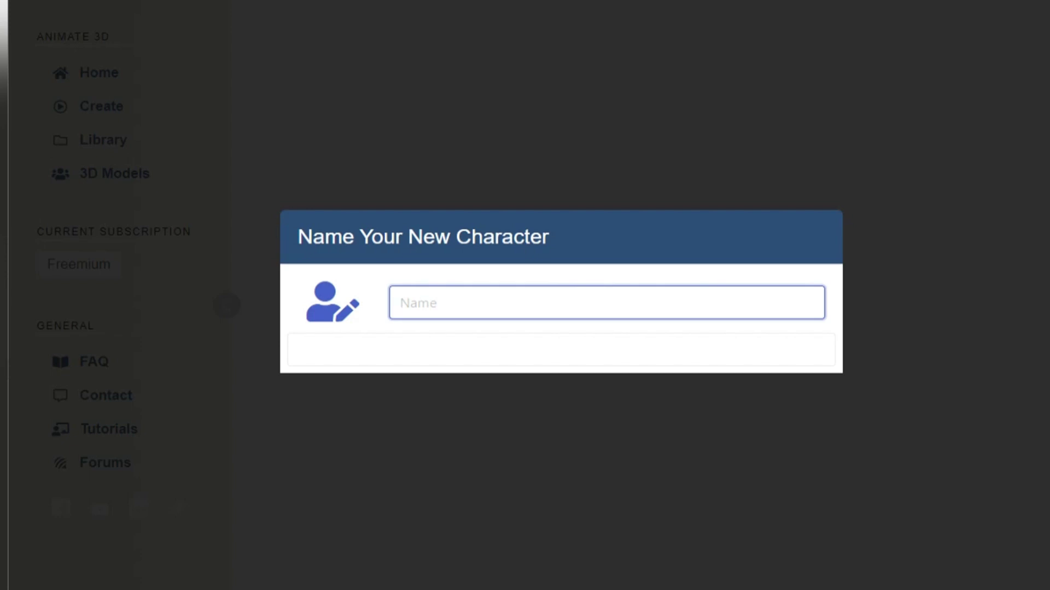
text(Alin)
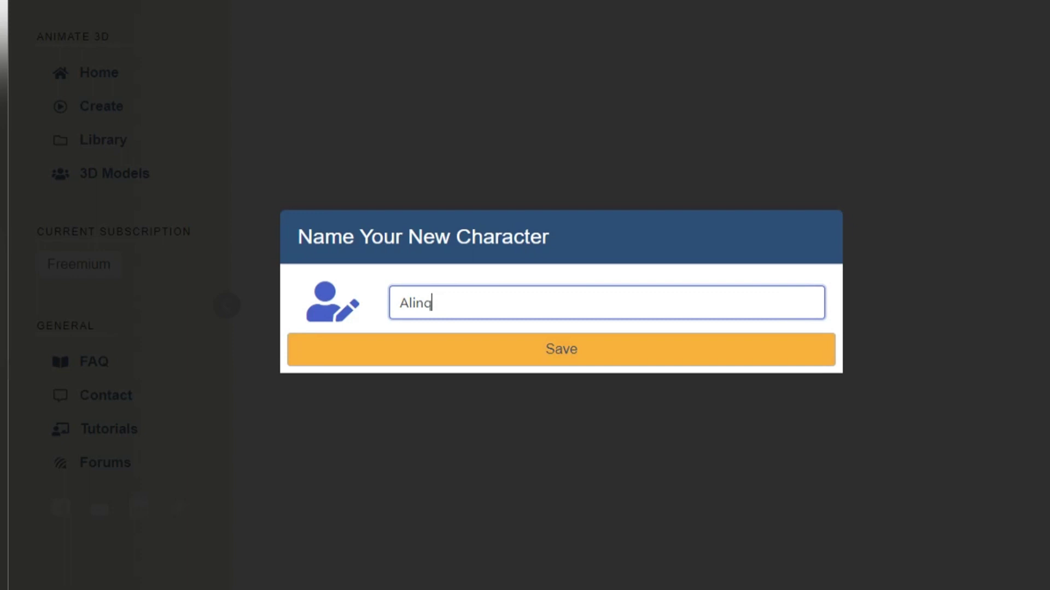
text(a)
click(561, 349)
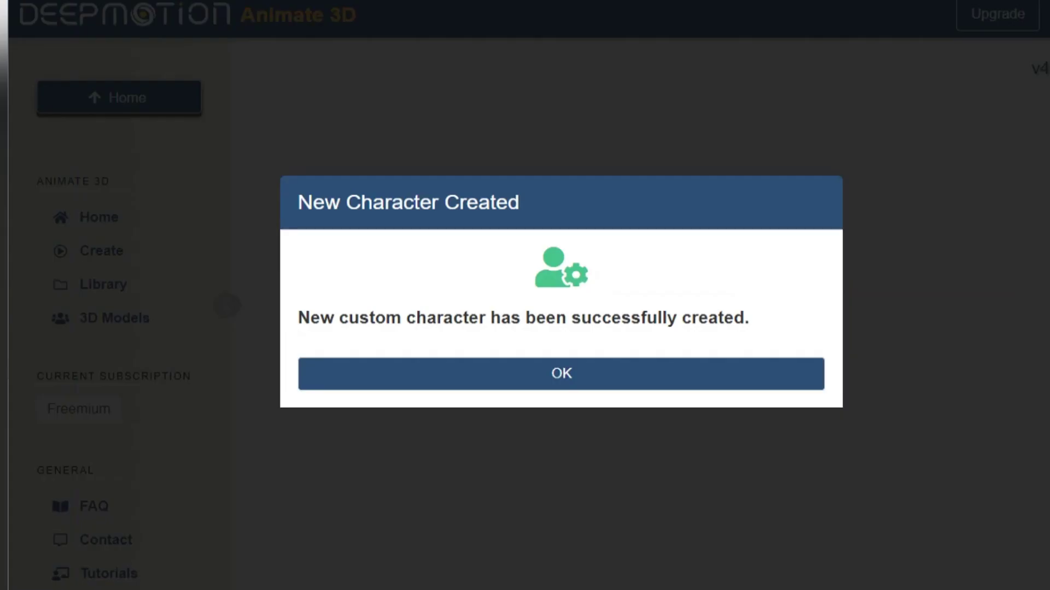
click(561, 373)
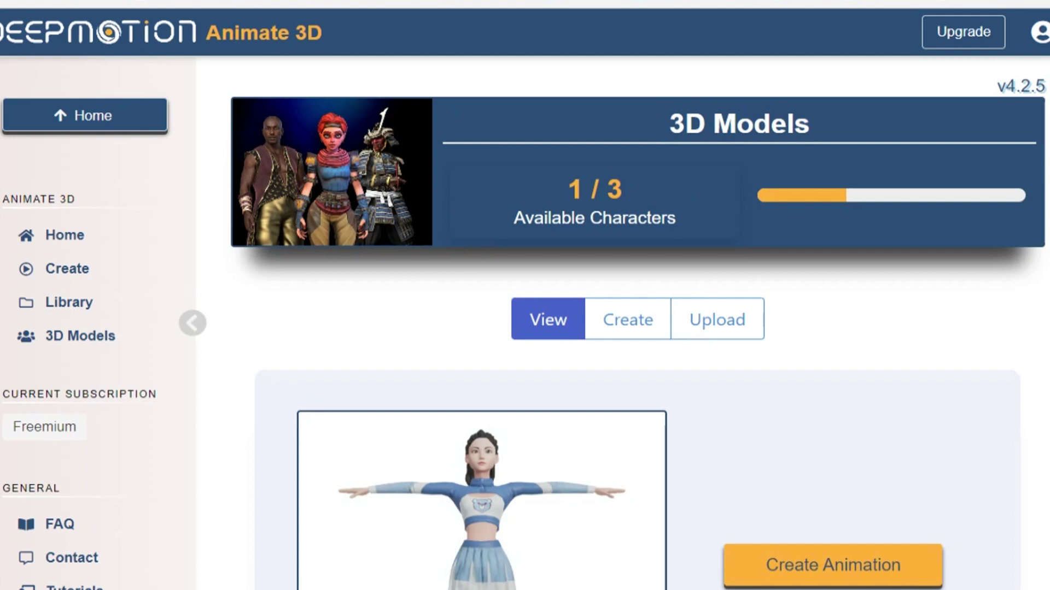
scroll(623, 369, down, 4)
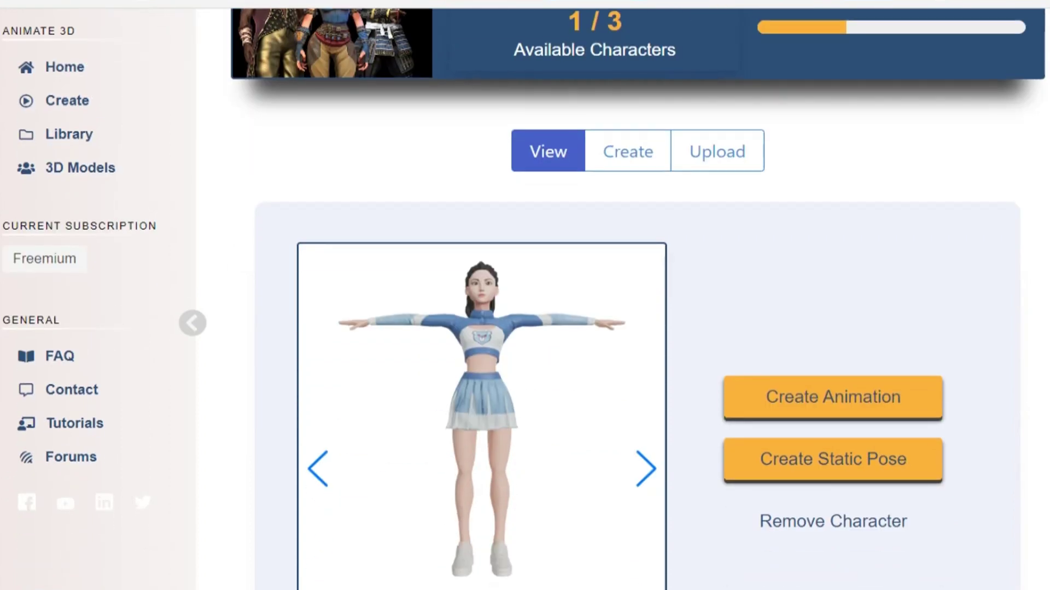
scroll(623, 329, up, 2)
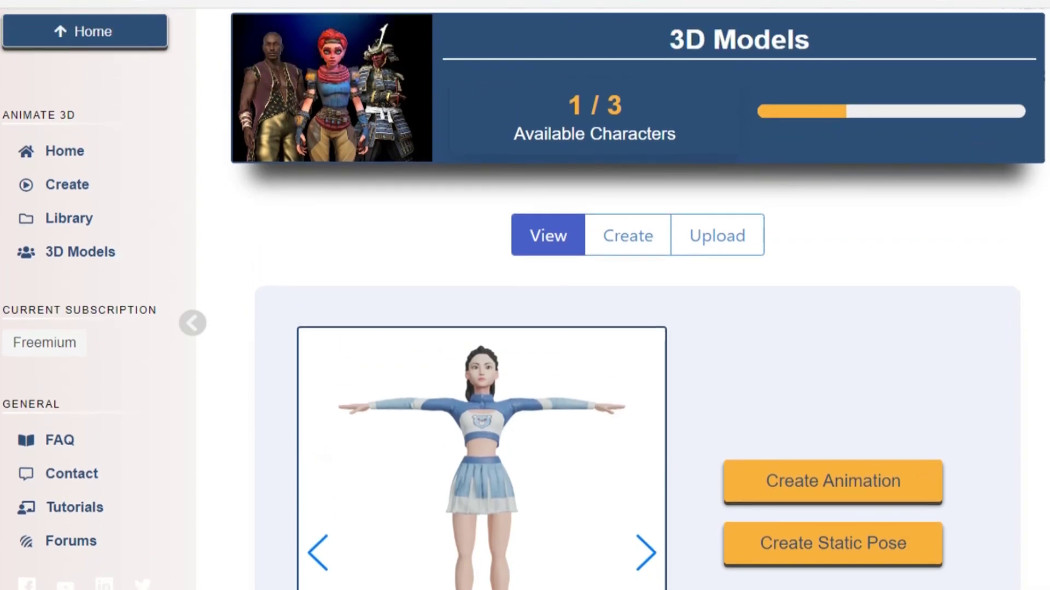
scroll(623, 328, down, 2)
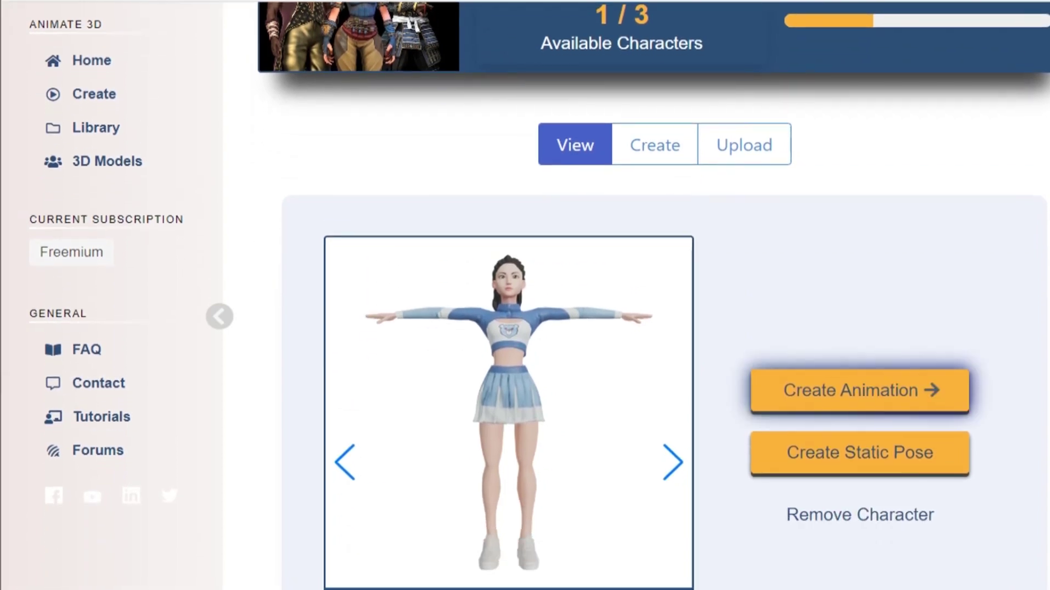
- Start a new animation with Alina, toggling the mode to 3D Pose and back to 3D Animation
click(833, 397)
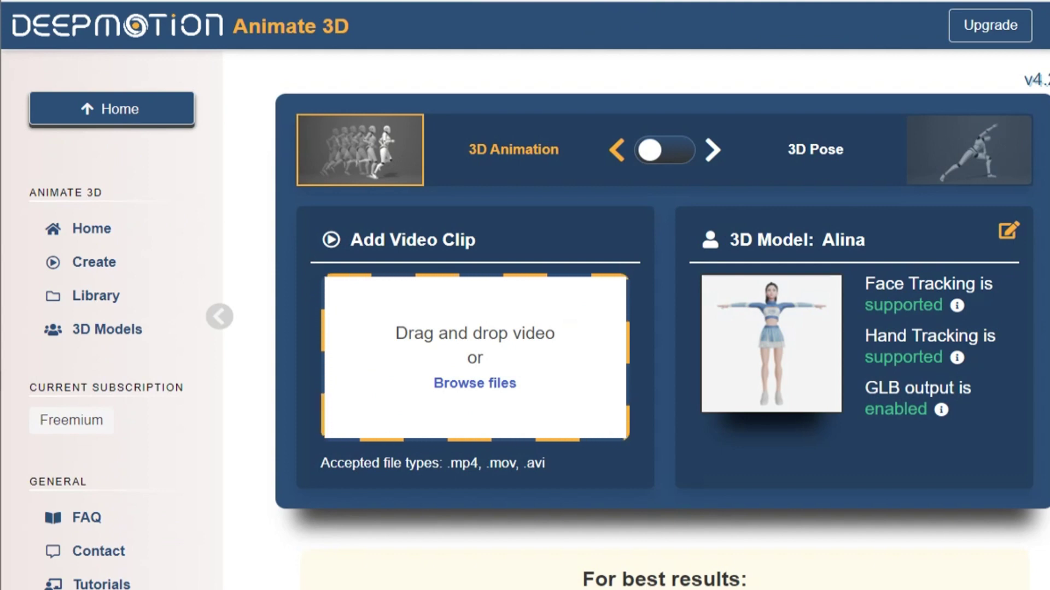
click(665, 150)
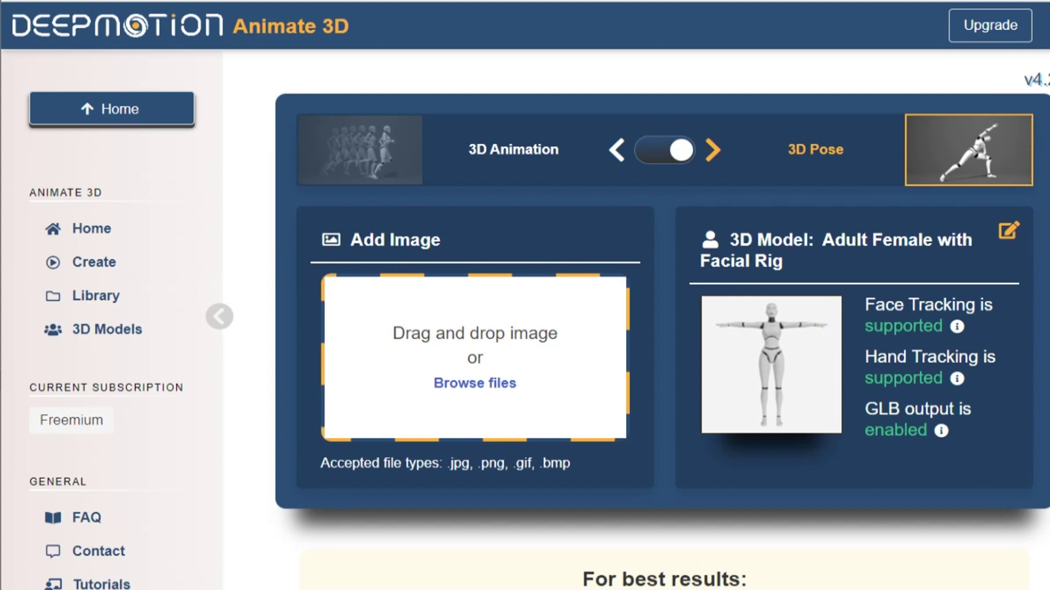
click(665, 150)
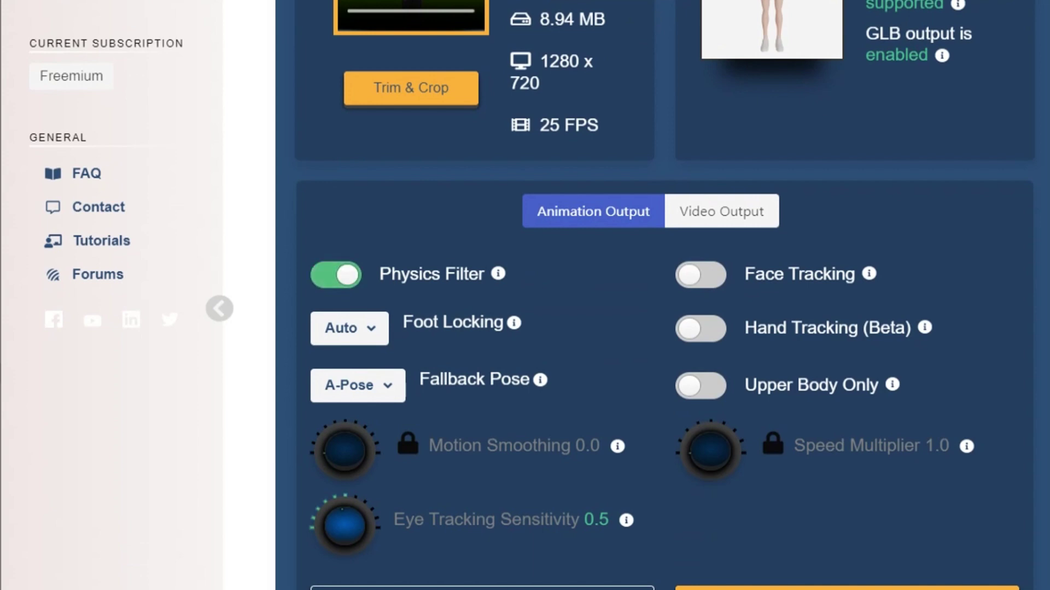
- Enable face tracking, then create and start the animation job for the dance clip
click(701, 275)
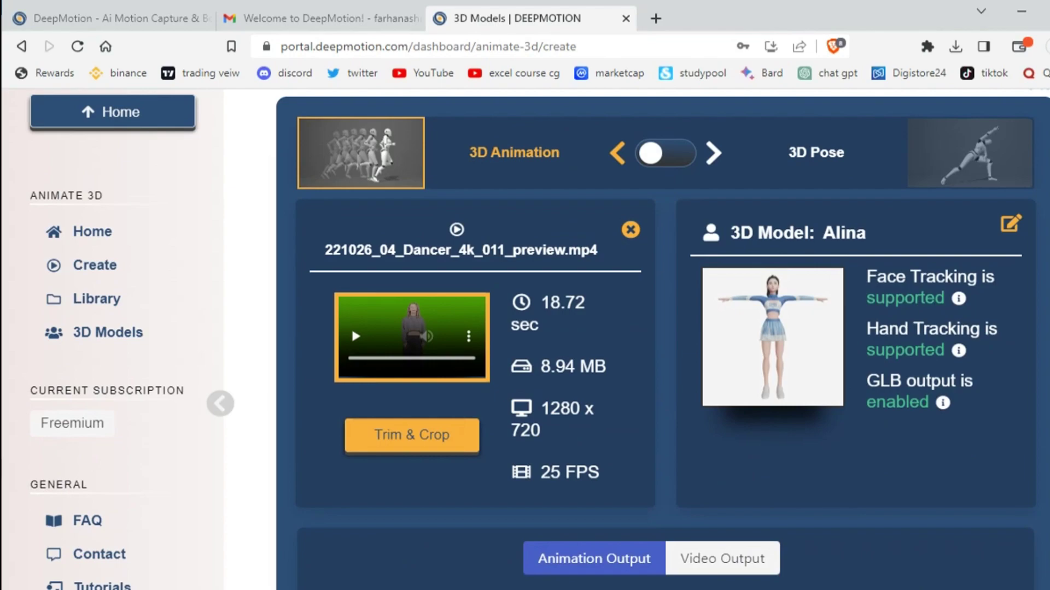
scroll(656, 369, down, 5)
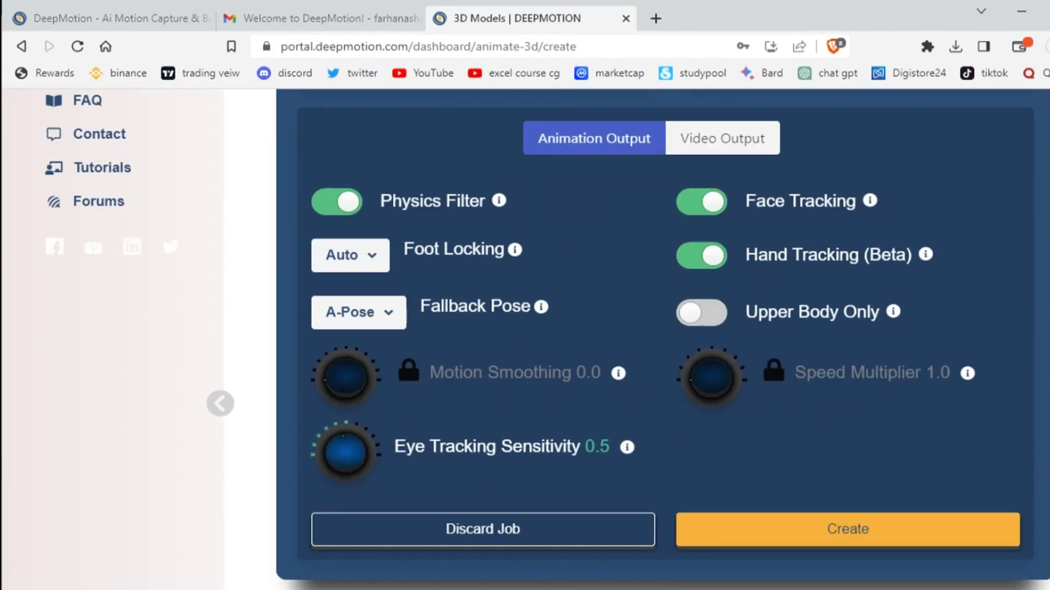
click(845, 530)
scroll(542, 328, down, 3)
scroll(541, 328, down, 5)
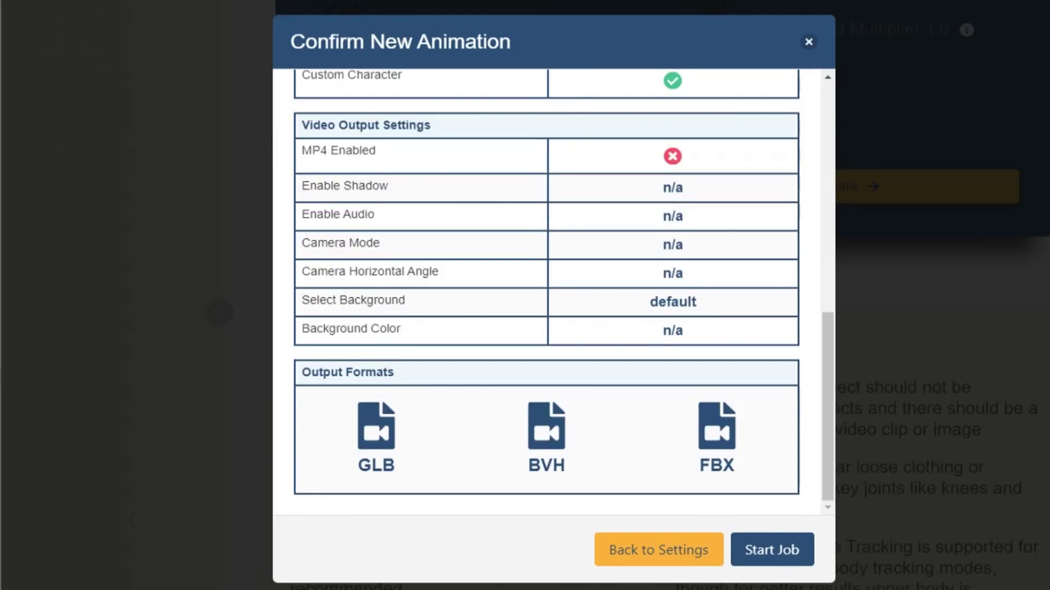
scroll(542, 328, up, 8)
scroll(541, 328, down, 8)
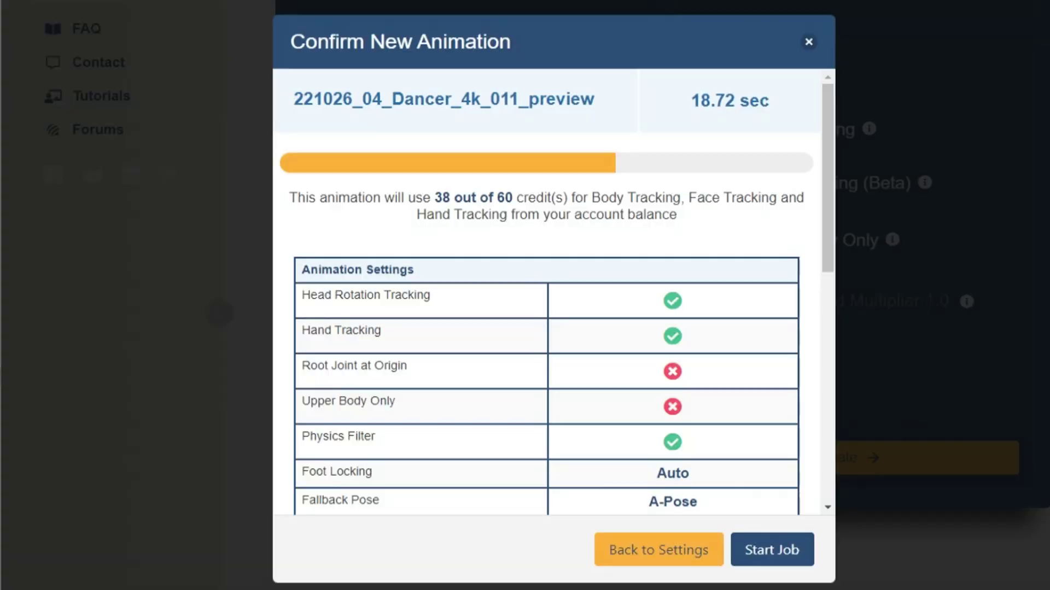
click(771, 550)
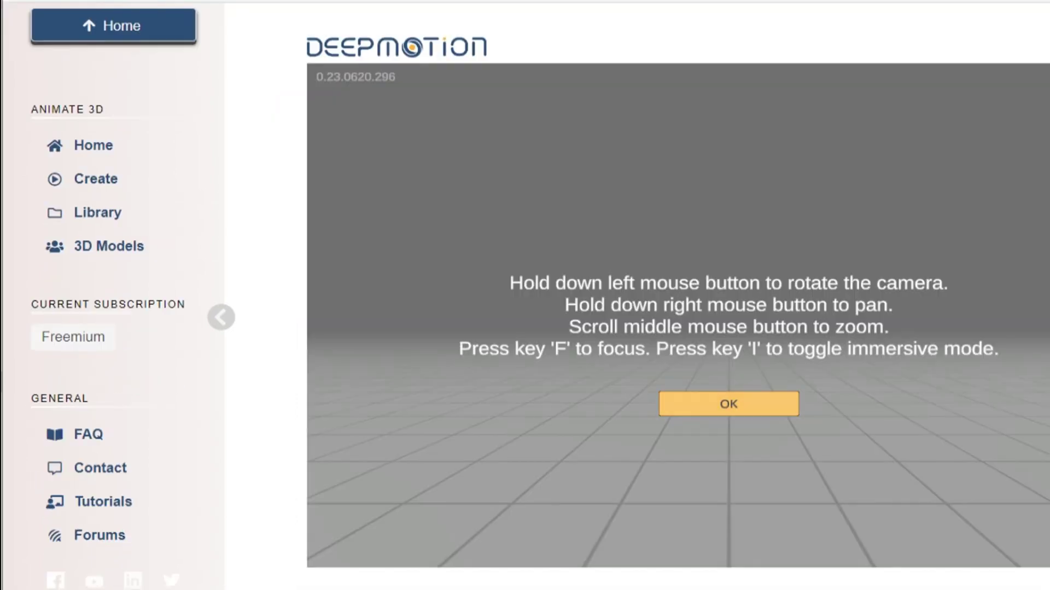
- Dismiss the viewer help, then orbit the camera around Alina and back to the front
click(728, 404)
drag(739, 328, 574, 329)
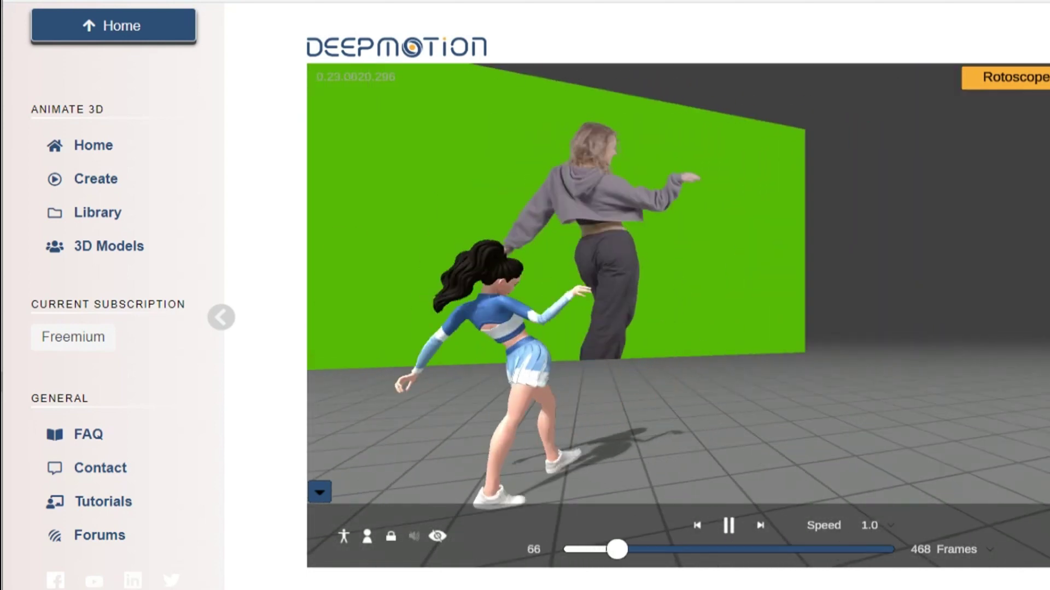
drag(574, 328, 739, 328)
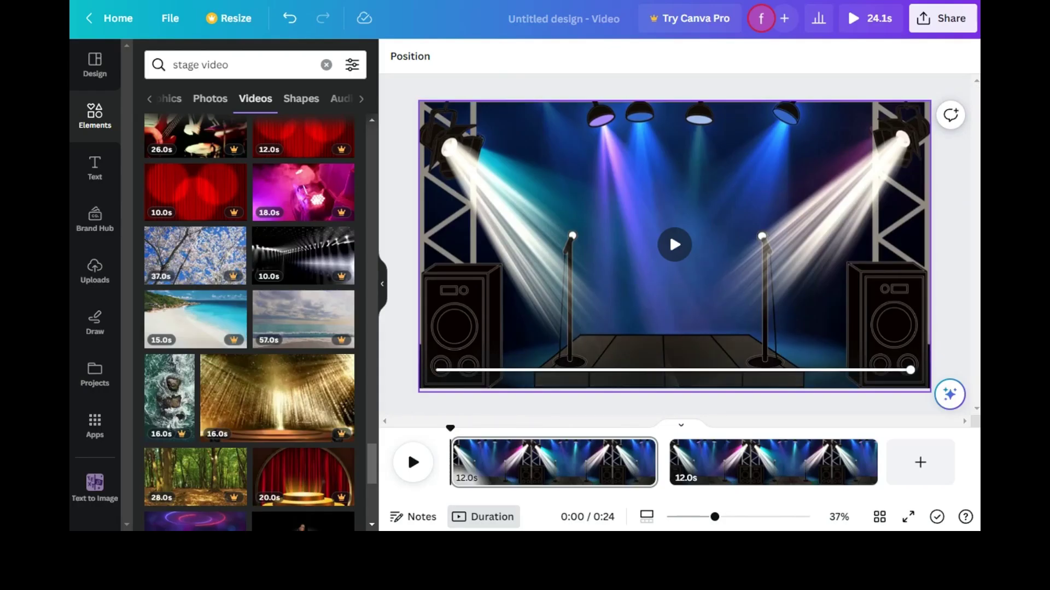
scroll(250, 328, down, 3)
scroll(250, 328, up, 3)
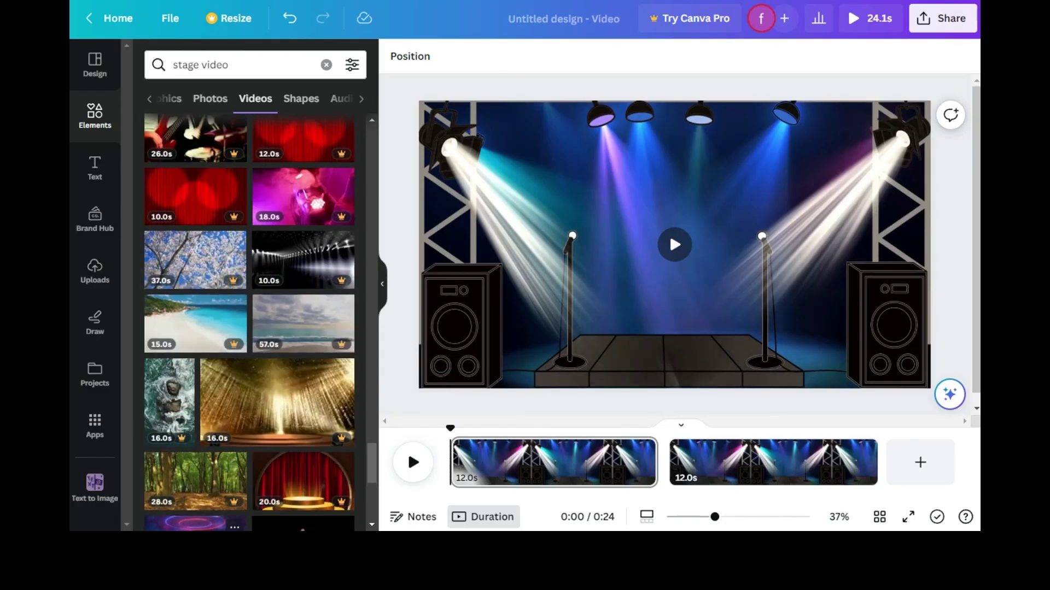
scroll(250, 328, down, 8)
scroll(250, 328, down, 3)
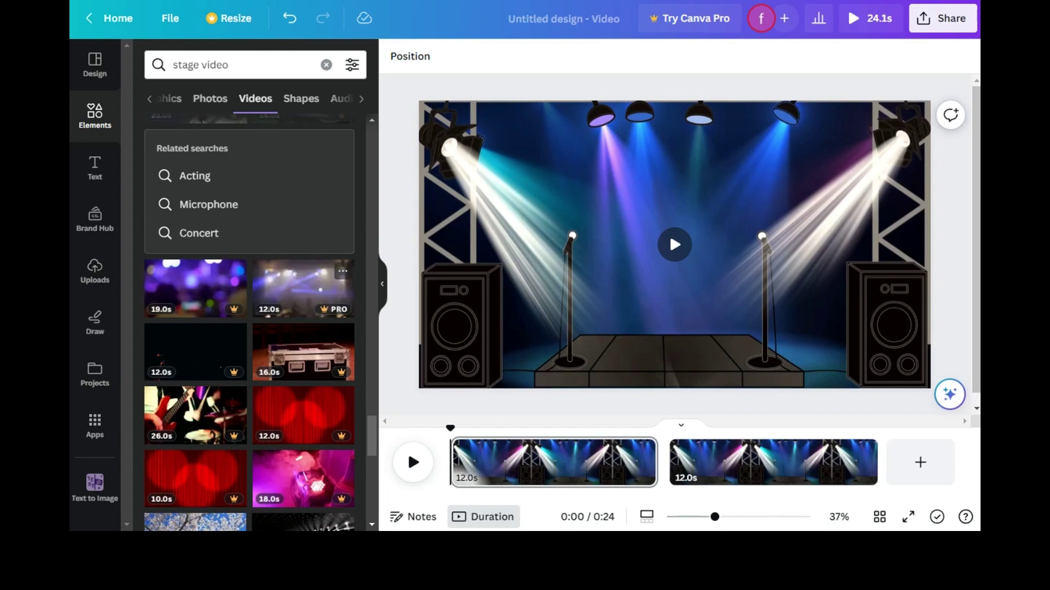
scroll(250, 328, up, 3)
scroll(250, 328, down, 3)
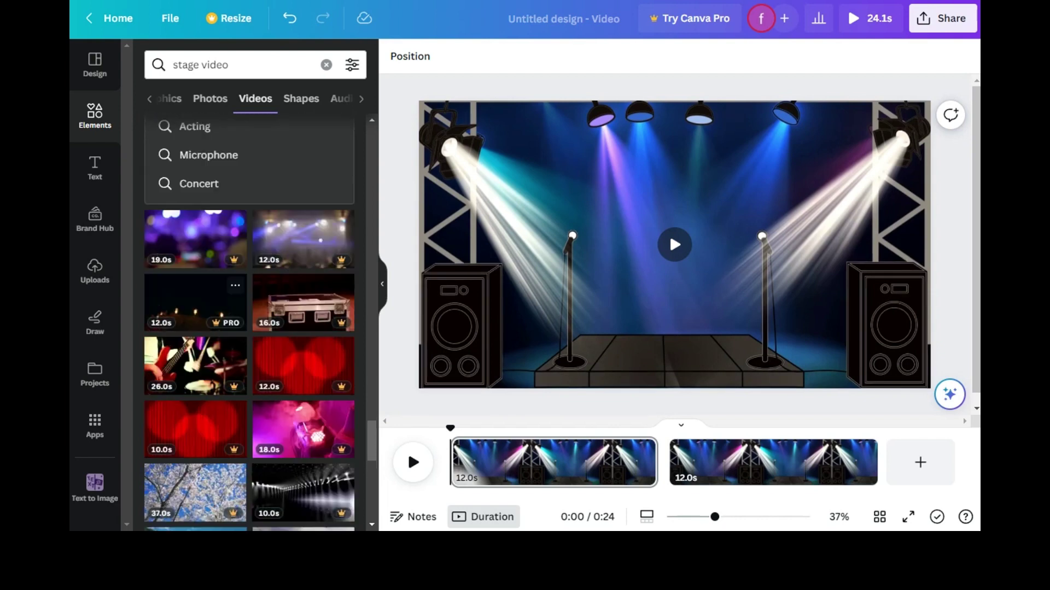
scroll(250, 328, up, 5)
scroll(250, 328, up, 3)
scroll(250, 328, up, 3)
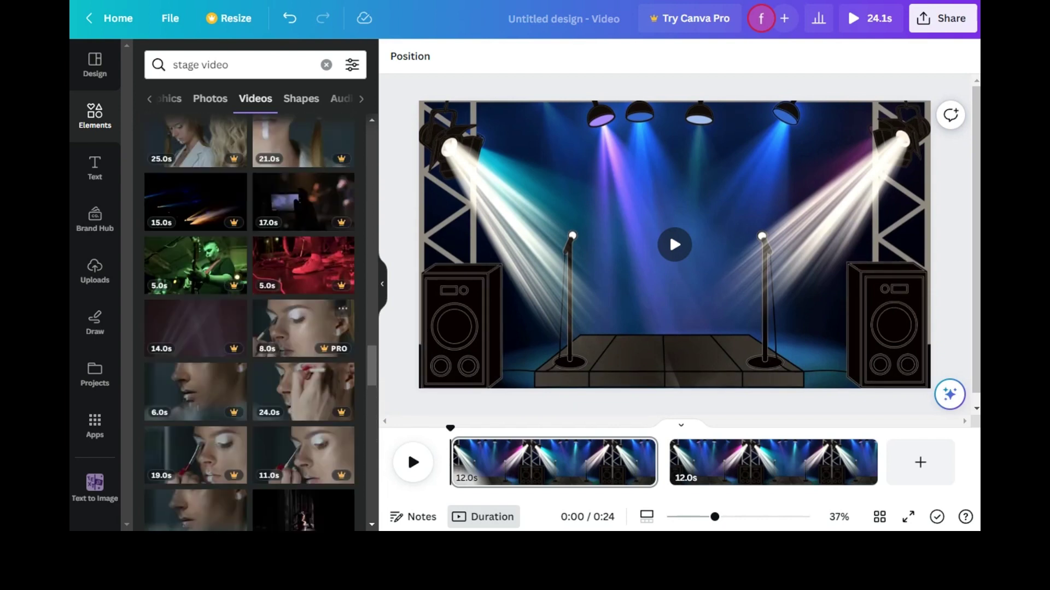
scroll(251, 329, up, 5)
scroll(250, 328, up, 3)
scroll(250, 329, up, 5)
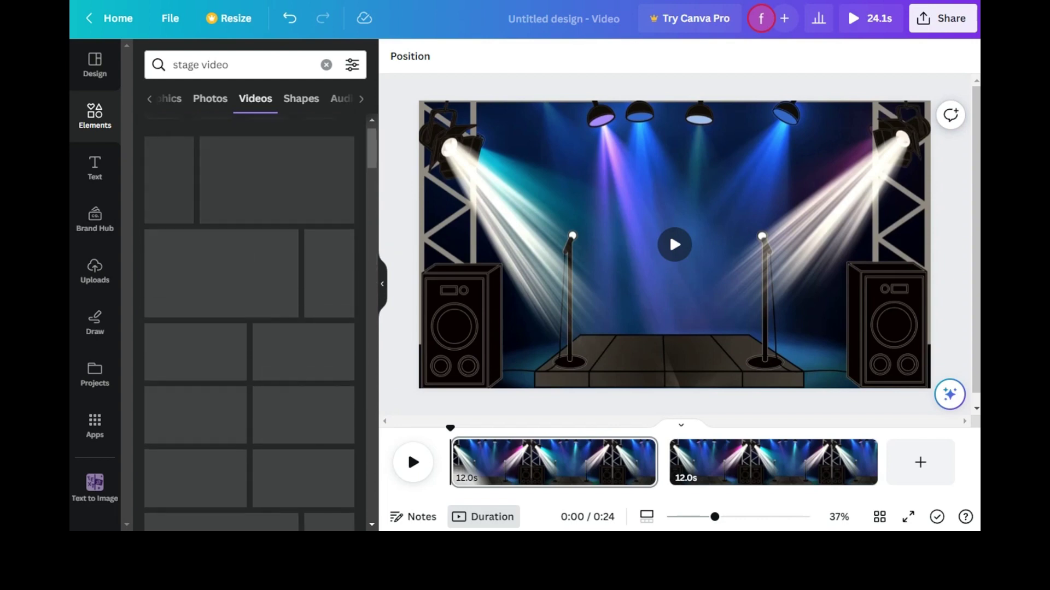
scroll(249, 329, up, 3)
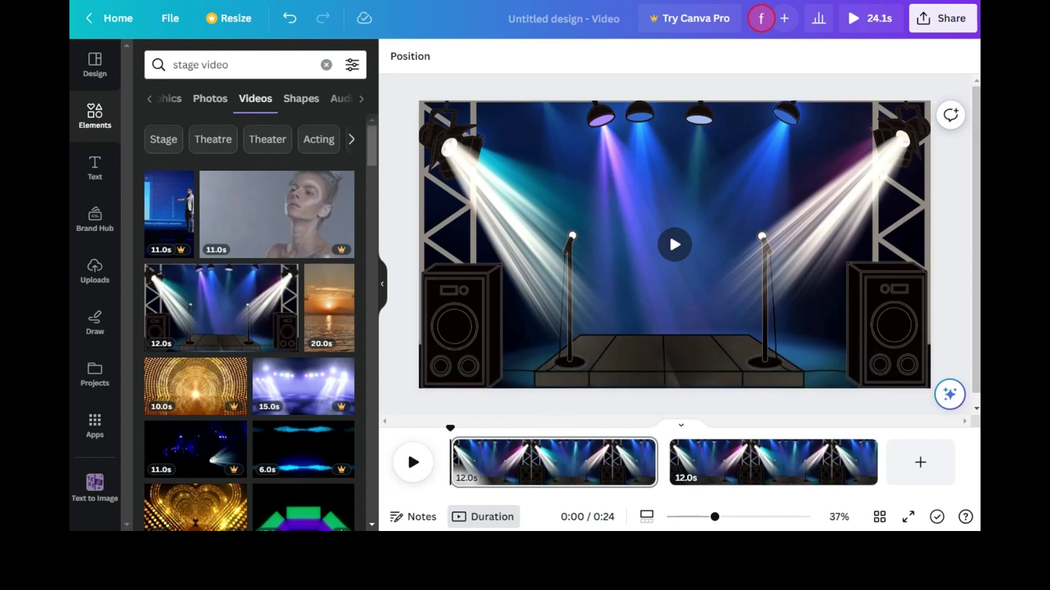
click(941, 18)
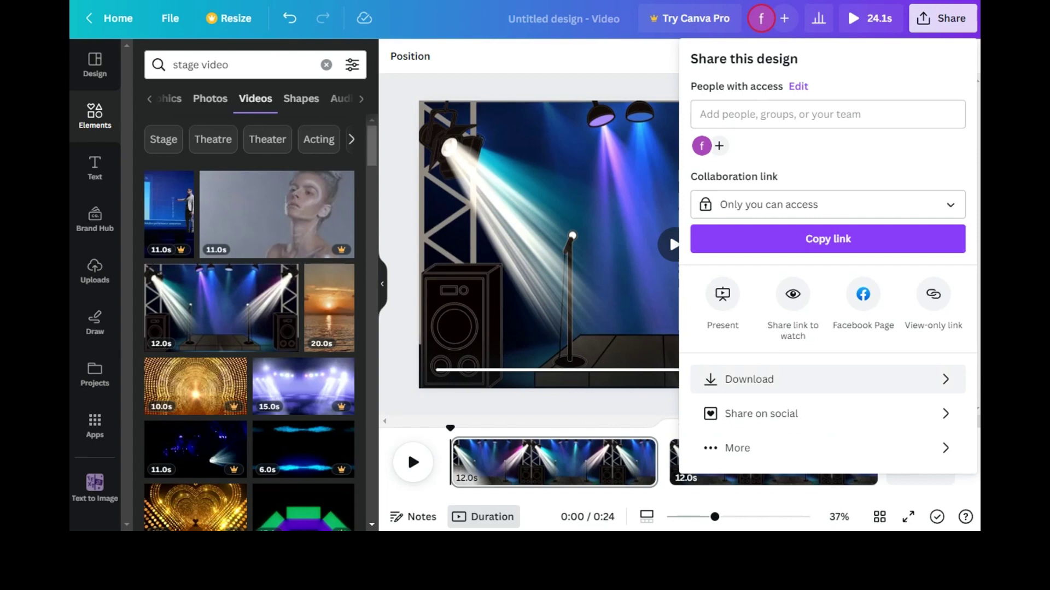
key(Escape)
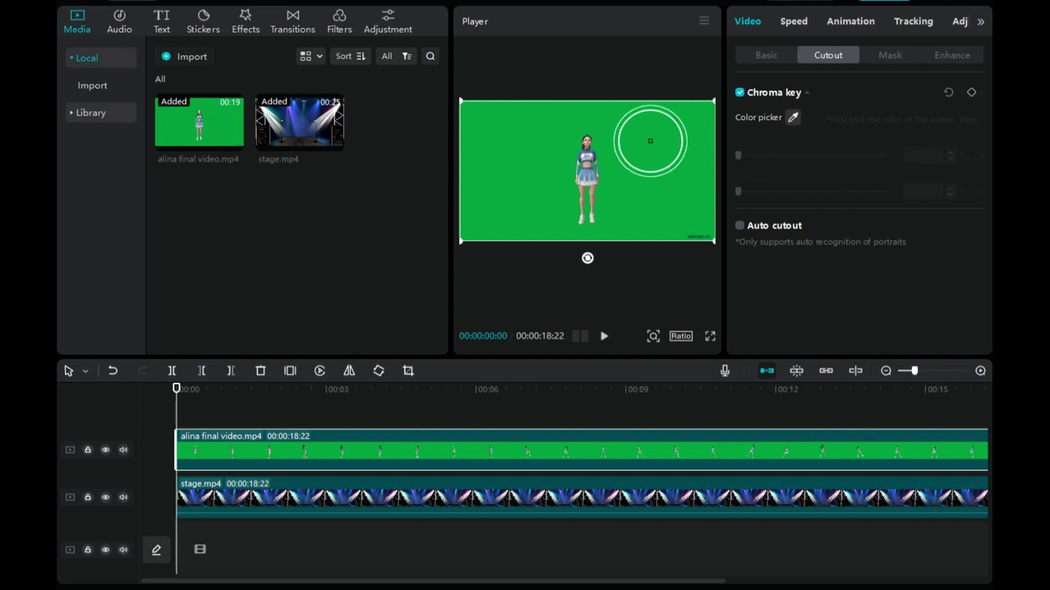
- Raise the chroma key strength so the green background disappears over the stage
drag(739, 157, 744, 155)
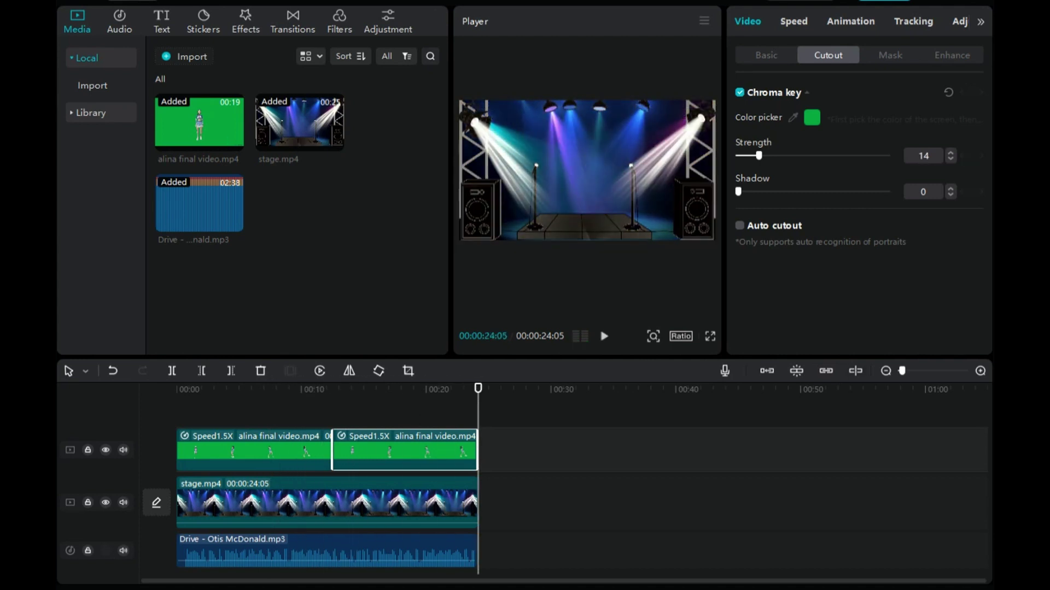
- Open CapCut's Export window for the avatar-on-stage project
click(884, 5)
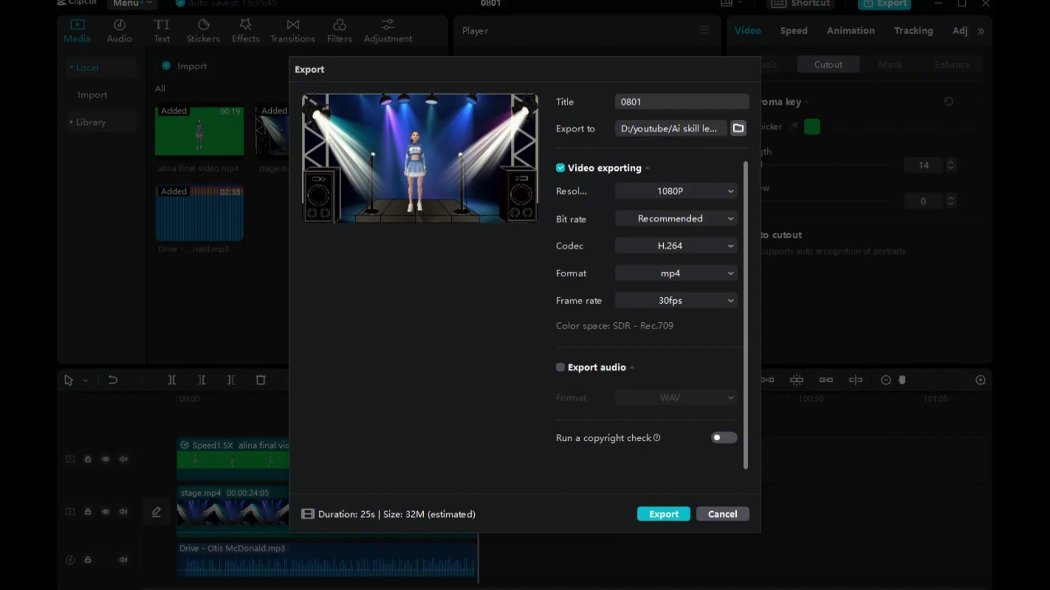